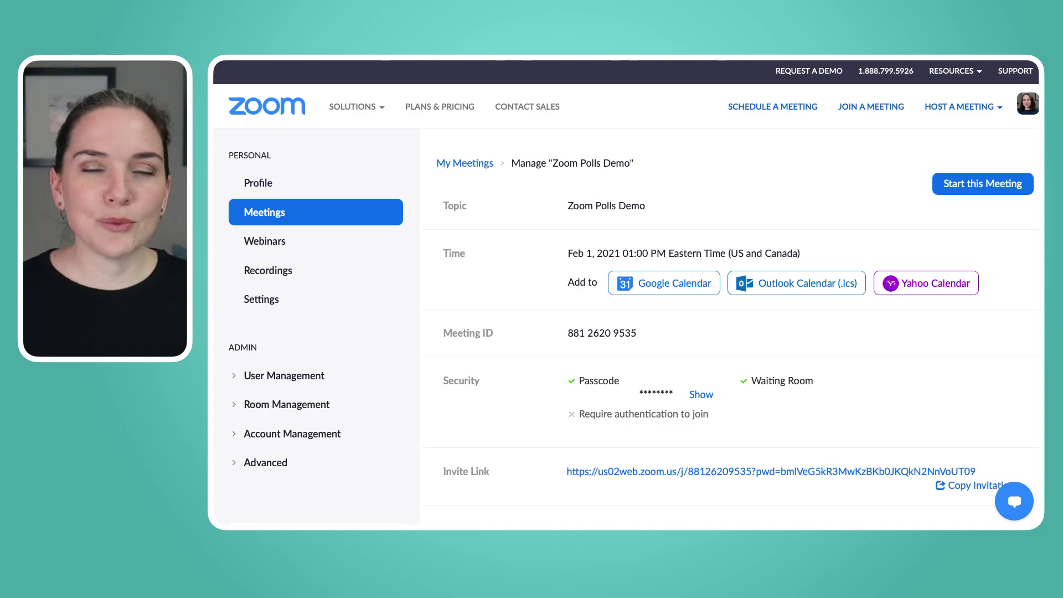
- Scroll down the meeting page to the Poll section listing the three saved polls
scroll(631, 330, down, 2)
scroll(631, 330, down, 2)
scroll(631, 330, down, 5)
scroll(631, 331, down, 4)
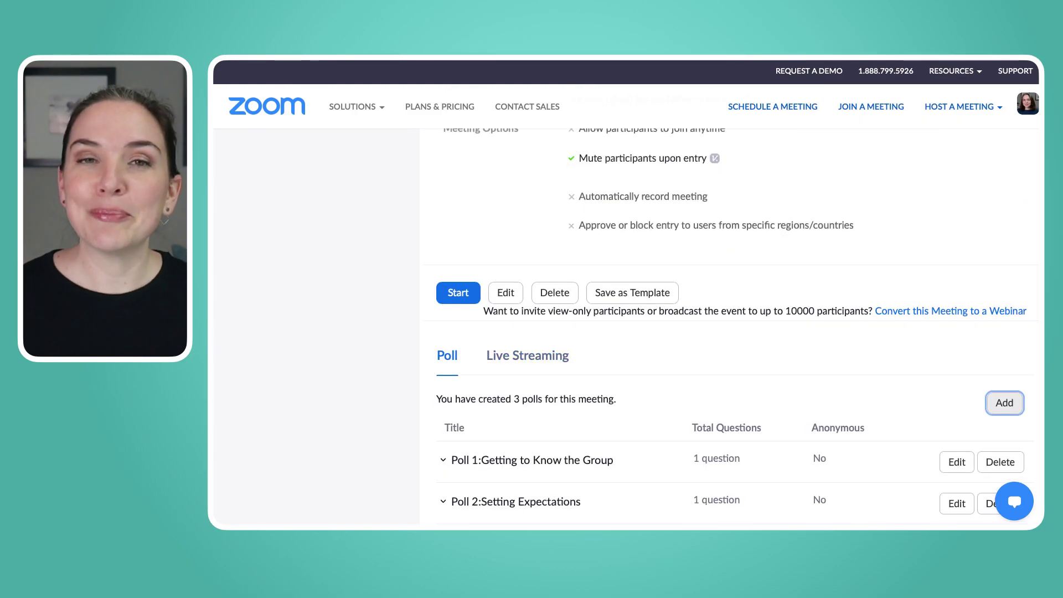
scroll(731, 330, down, 2)
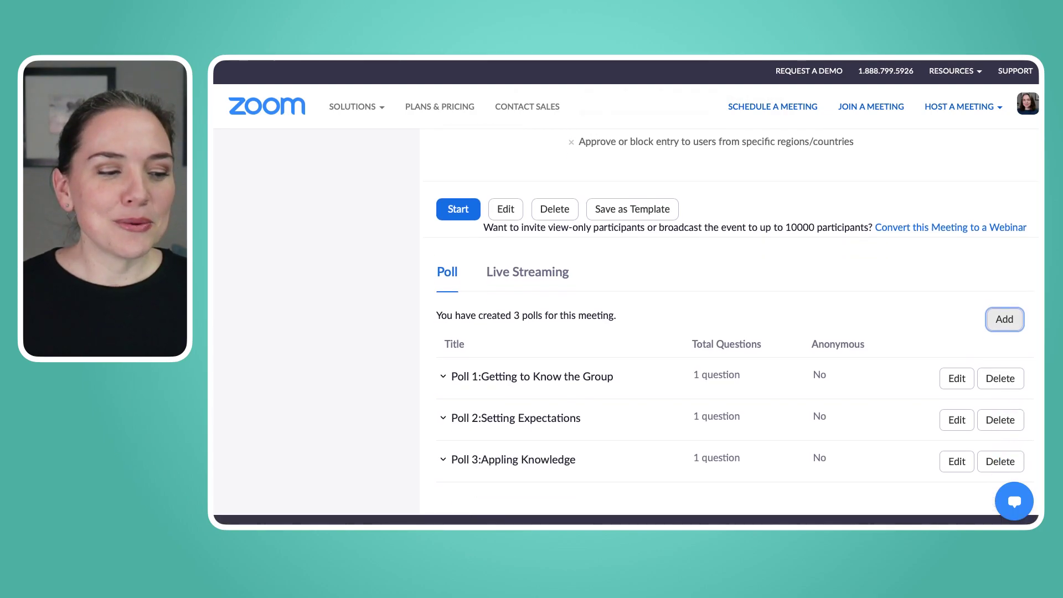
scroll(730, 343, down, 2)
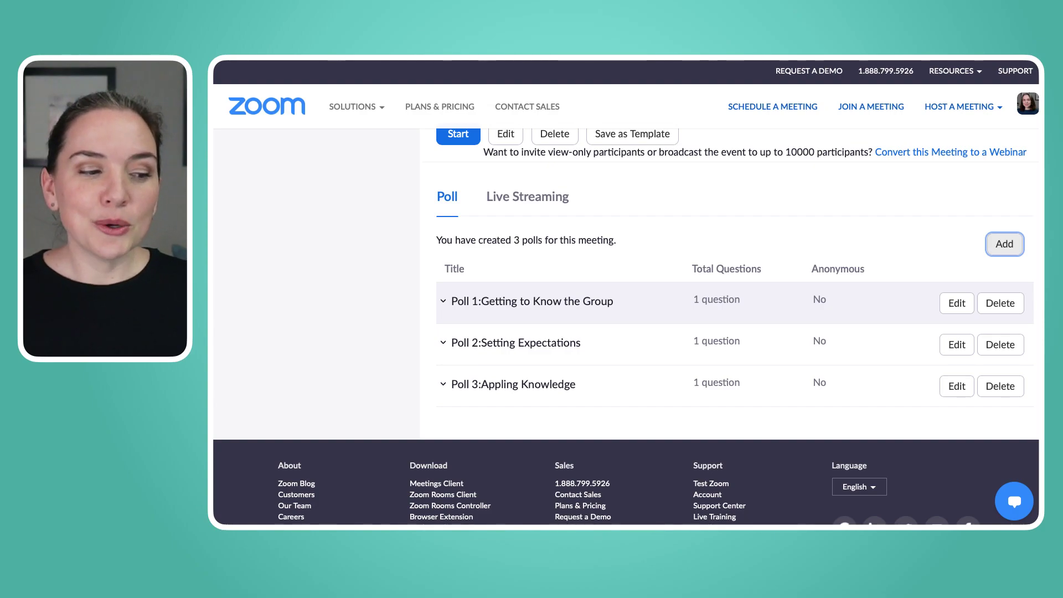
- Expand Poll 1 'Getting to Know the Group' to reveal its question and answers
click(452, 302)
scroll(572, 299, down, 2)
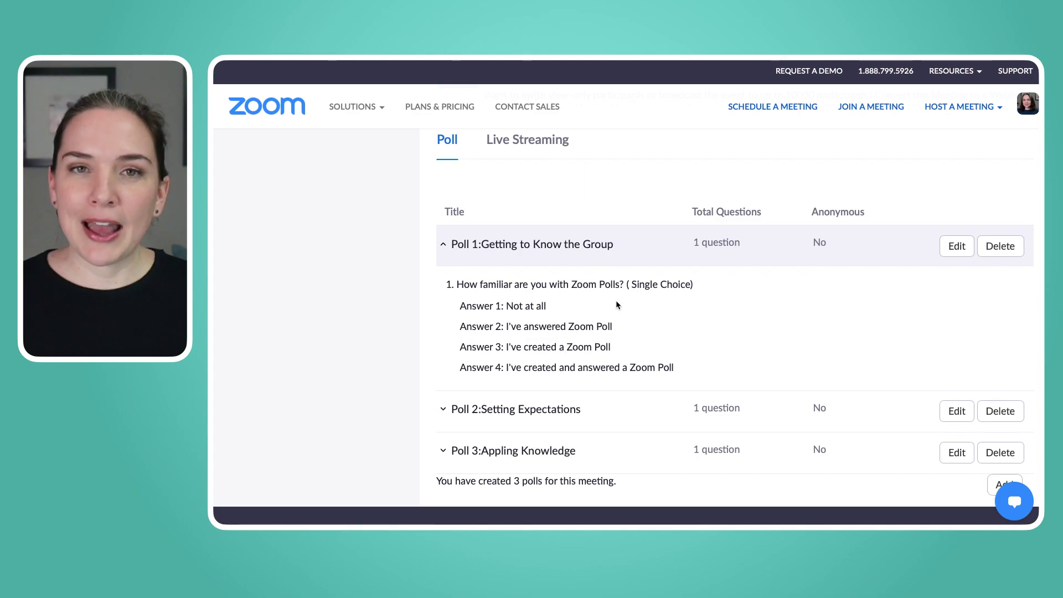
scroll(617, 299, down, 1)
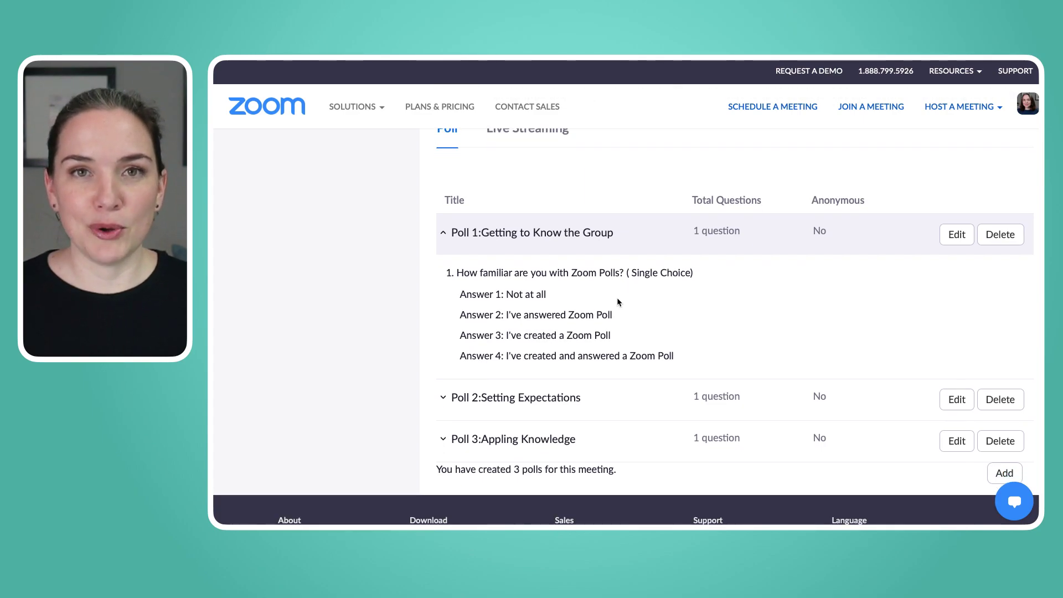
scroll(616, 300, down, 1)
- Expand Poll 2 'Setting Expectations' to show its single-choice question and four answers
click(441, 386)
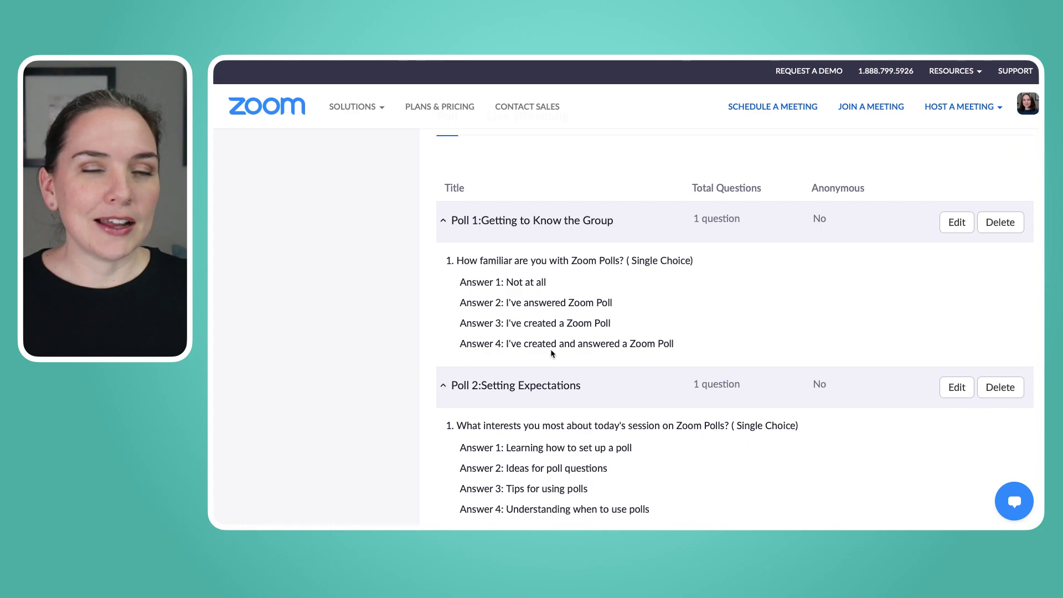
scroll(550, 351, down, 3)
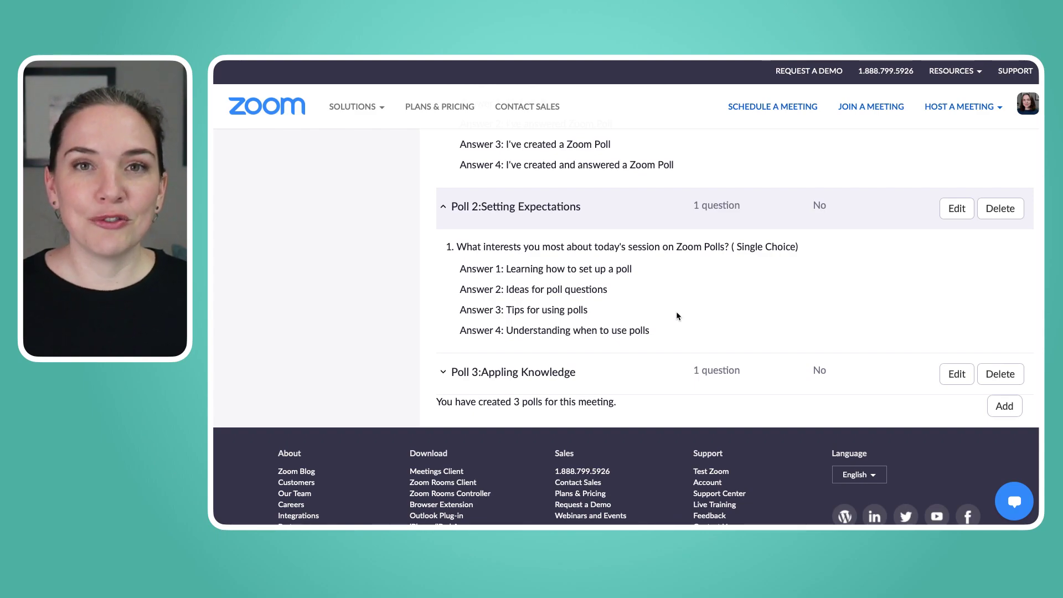
scroll(556, 332, down, 1)
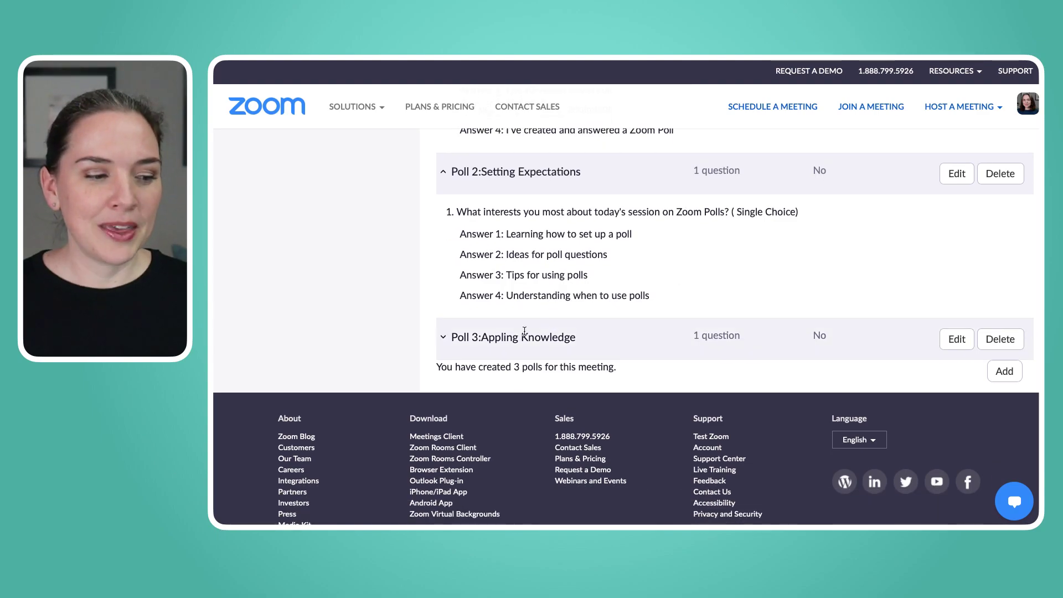
- Expand Poll 3 'Appling Knowledge' and scroll through all three expanded polls
click(443, 338)
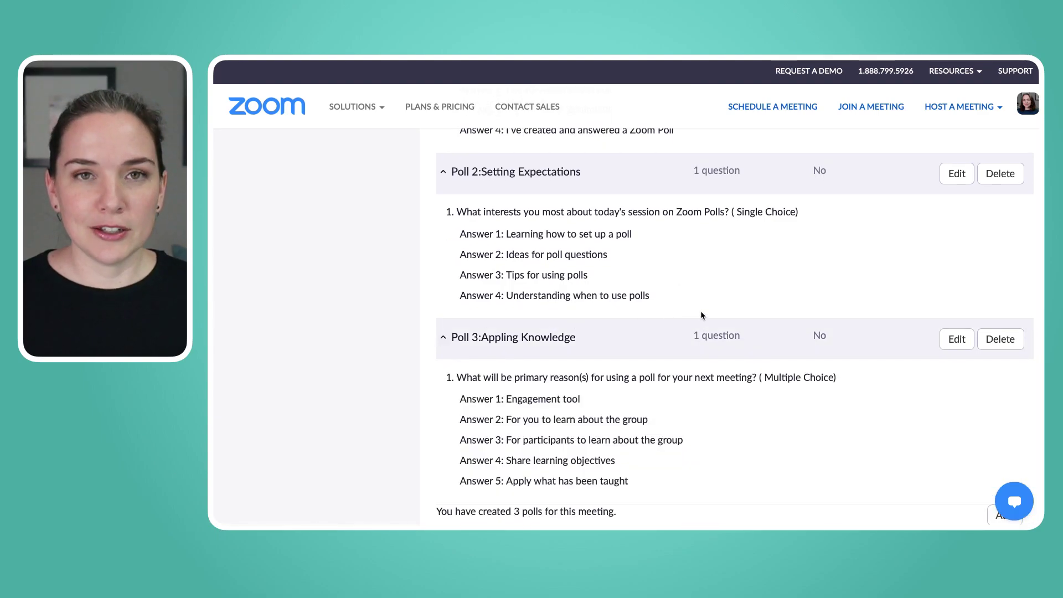
scroll(701, 315, down, 4)
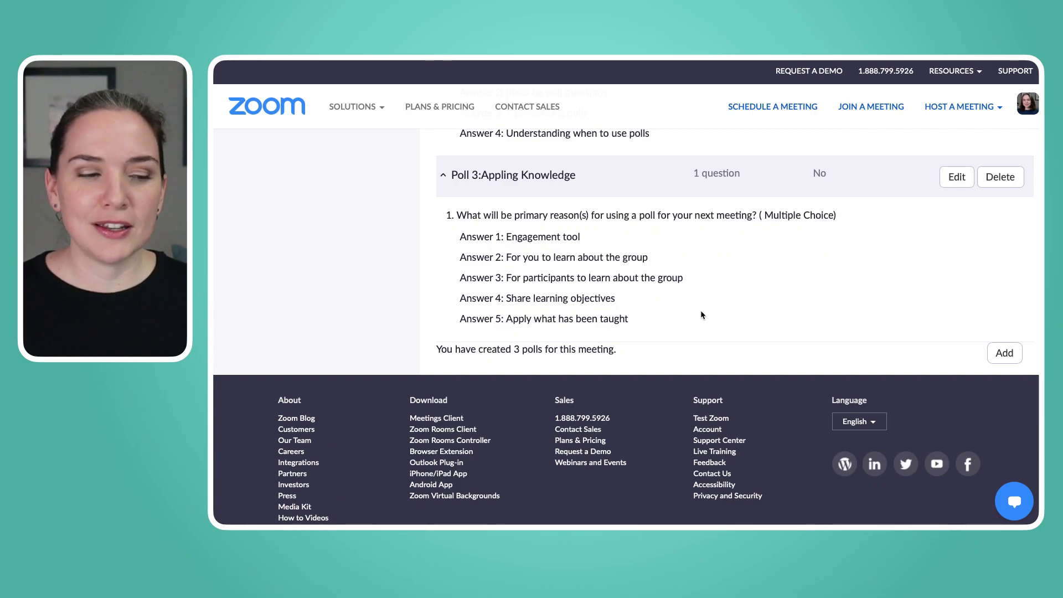
scroll(700, 315, down, 1)
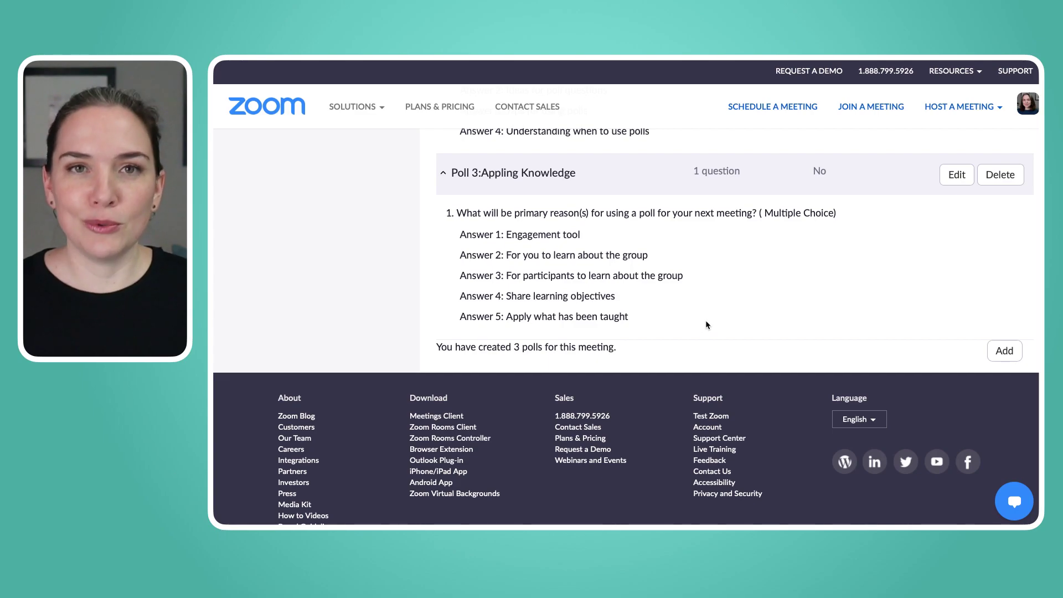
scroll(754, 250, up, 8)
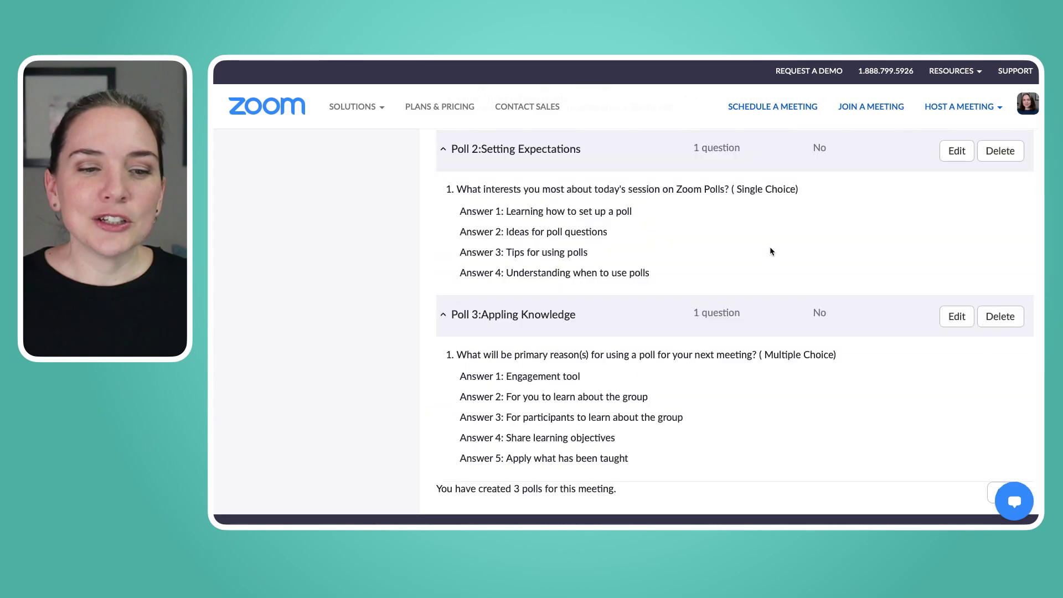
scroll(773, 250, up, 1)
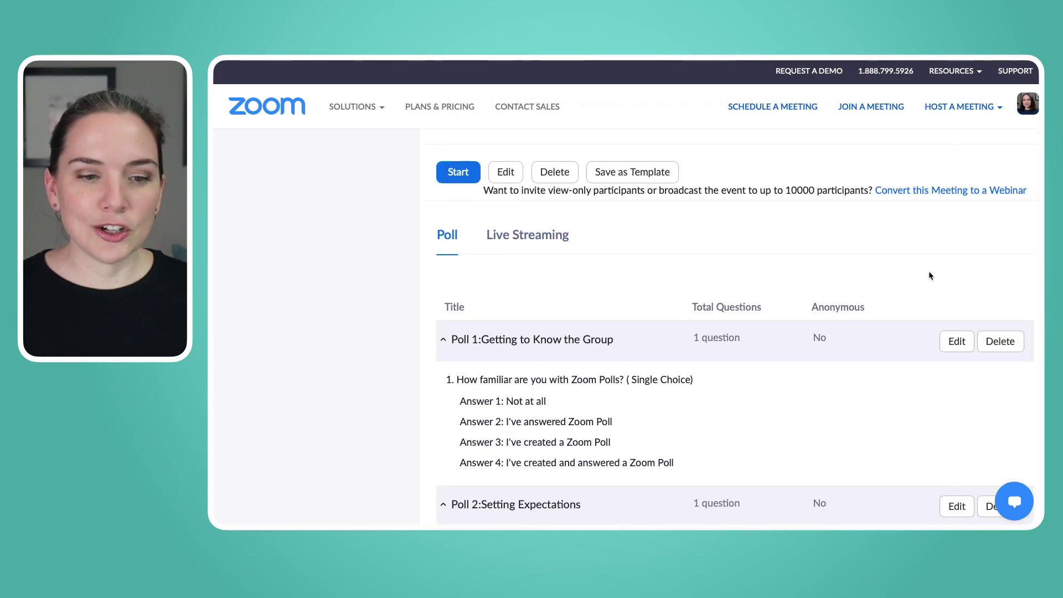
scroll(859, 264, down, 2)
scroll(862, 264, down, 5)
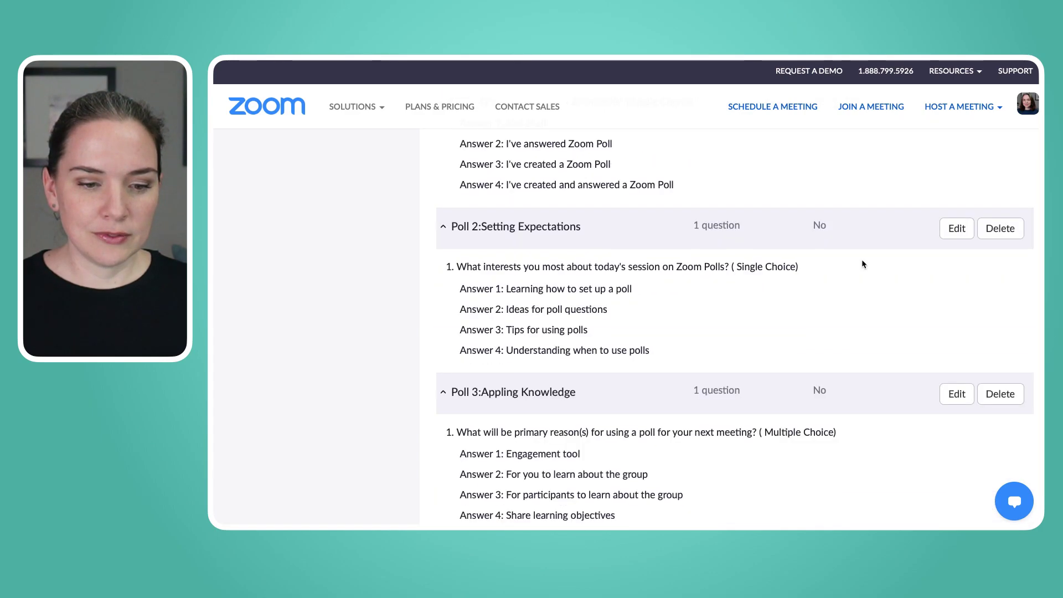
- Add a new poll titled 'For Fun' with the question 'How's your week going?'
click(1004, 342)
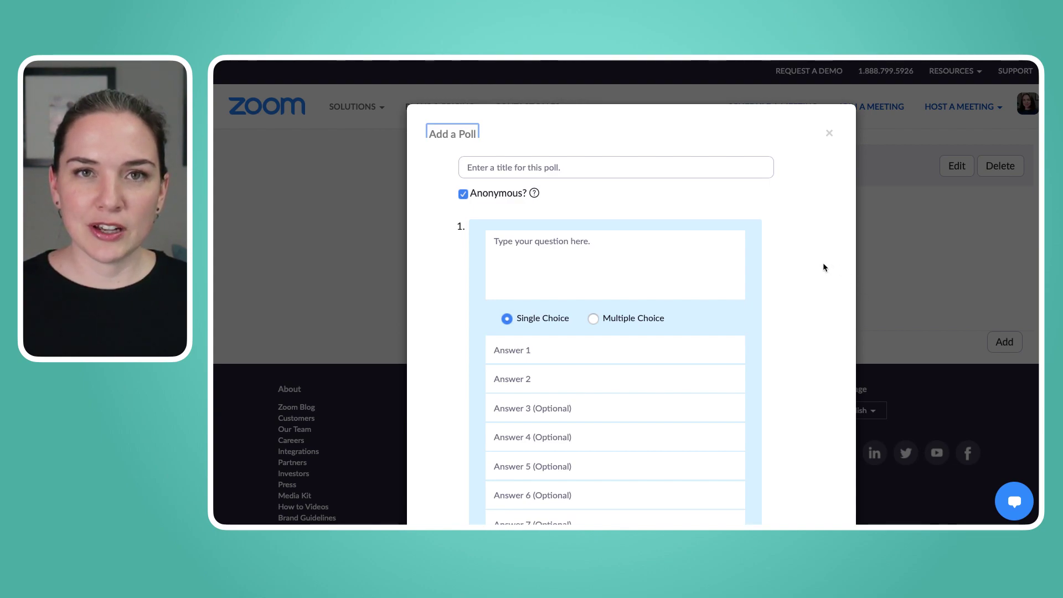
click(572, 167)
text(For Fun)
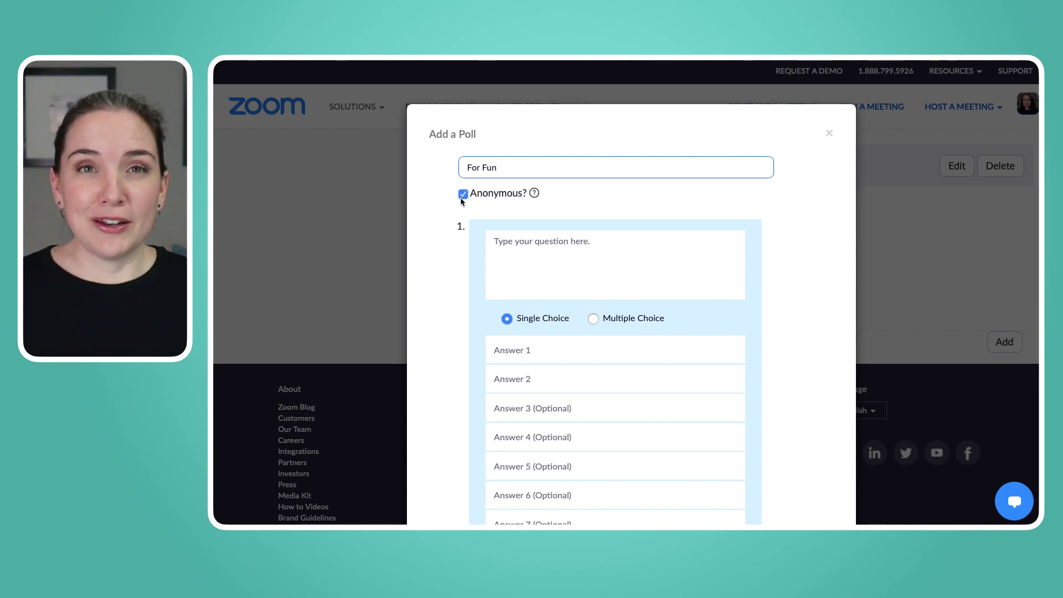
click(533, 242)
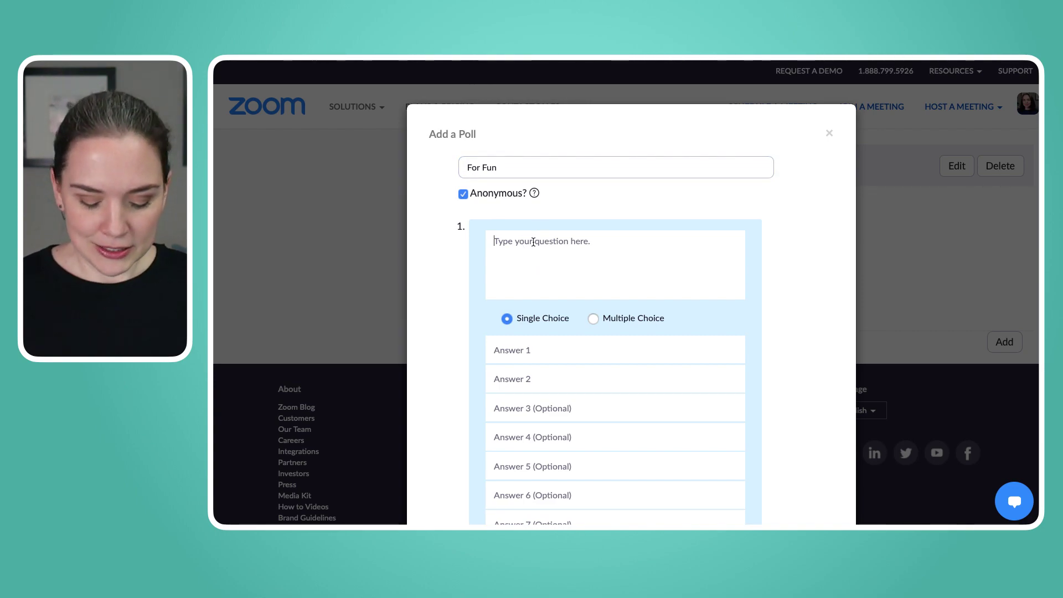
text(How's your week going)
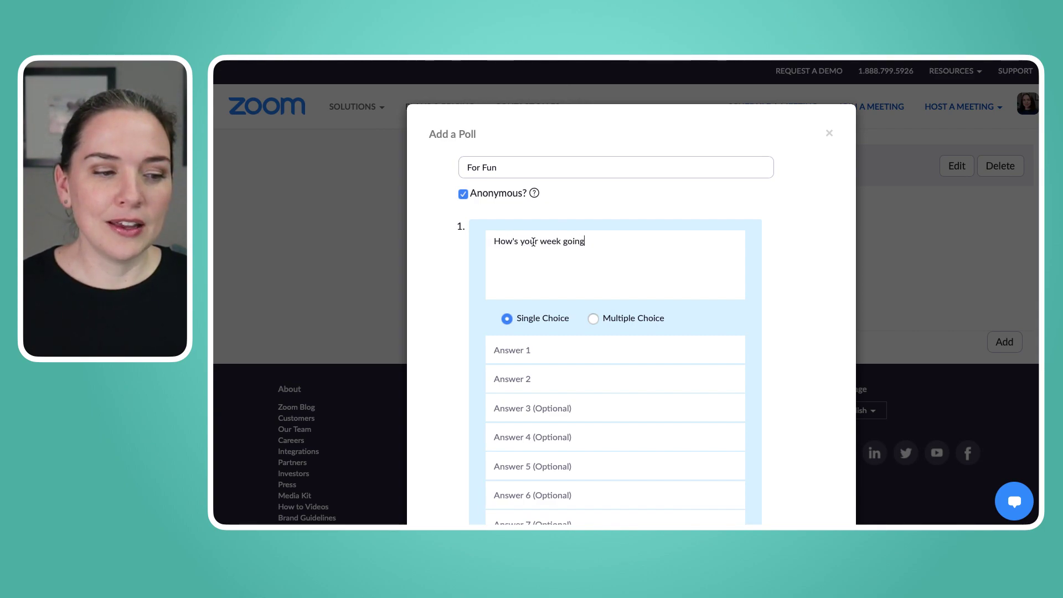
text(?)
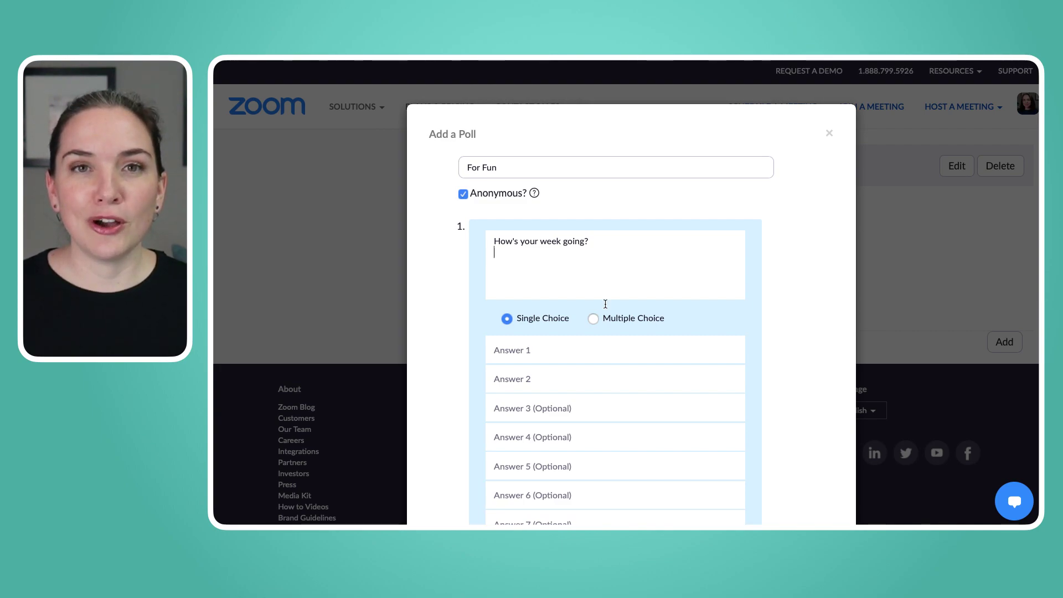
- Enter the answers 'Good so far', 'Not so great' and 'Dumpster fire'
click(548, 358)
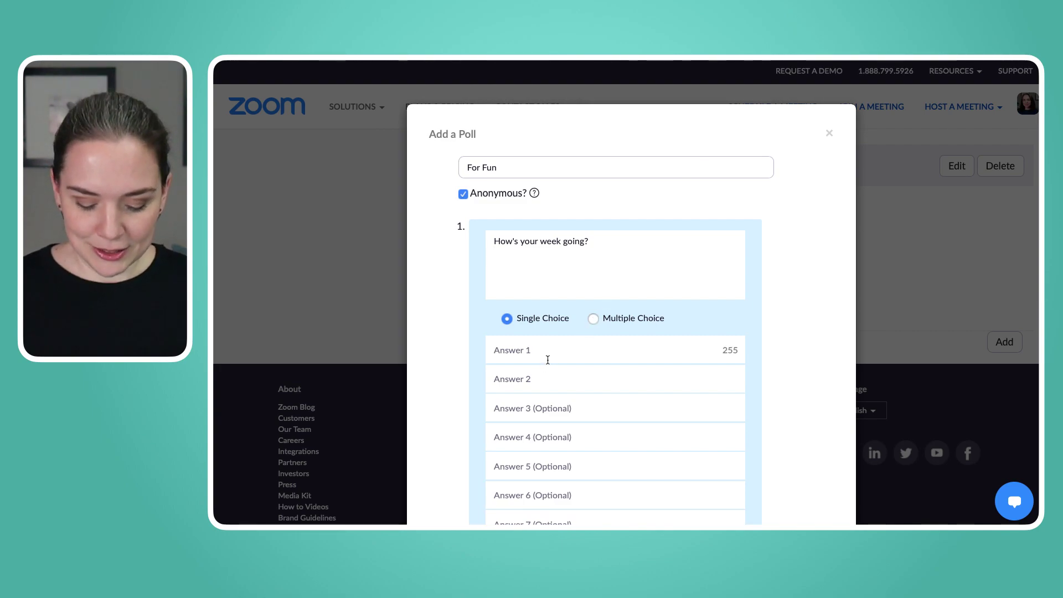
text(Good so far)
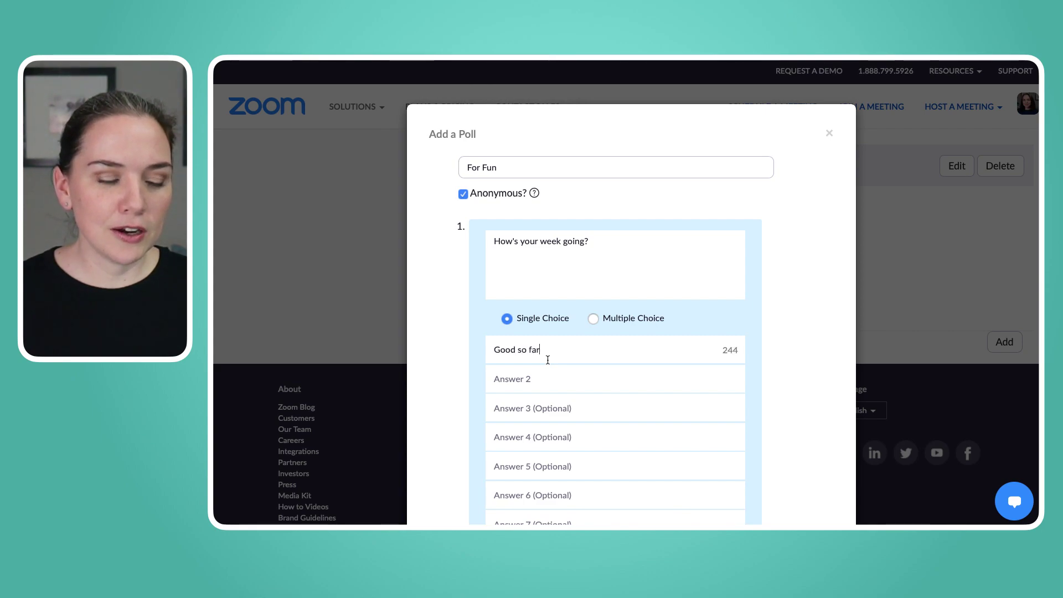
key(Tab)
text(Not s)
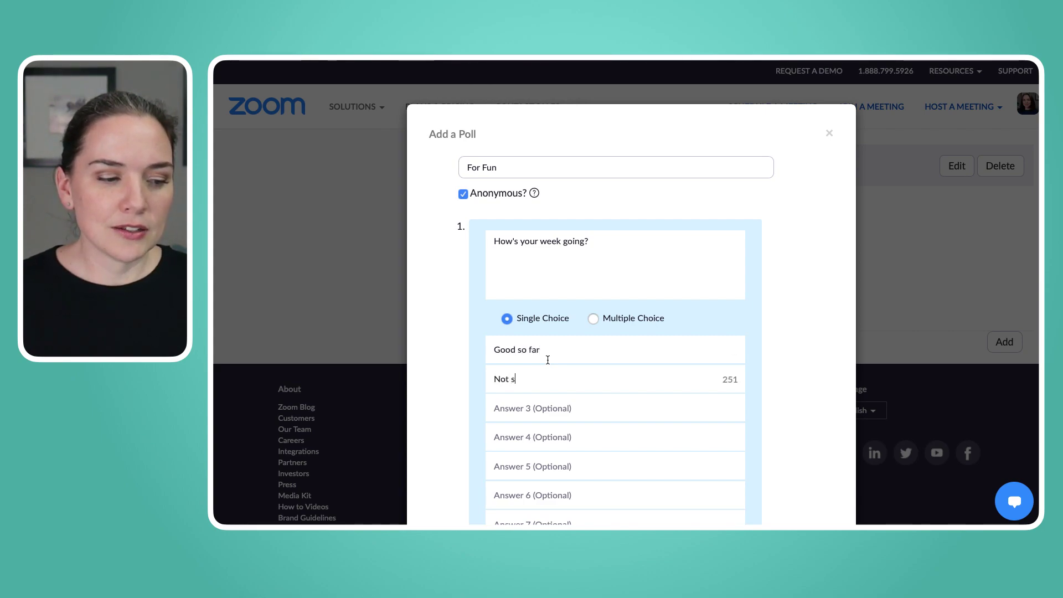
text(o great)
key(Tab)
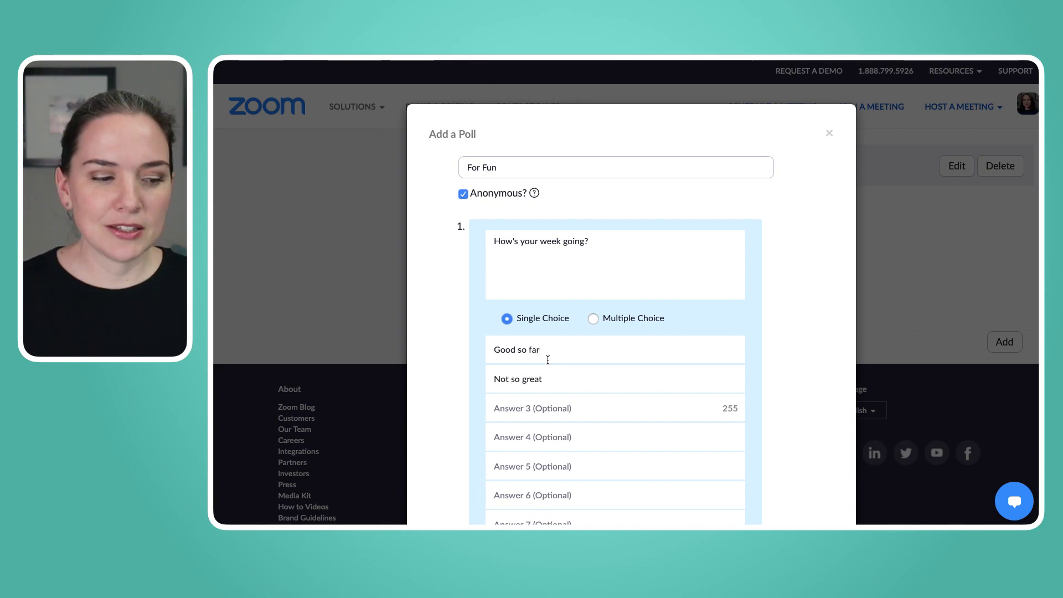
text(Dumpste)
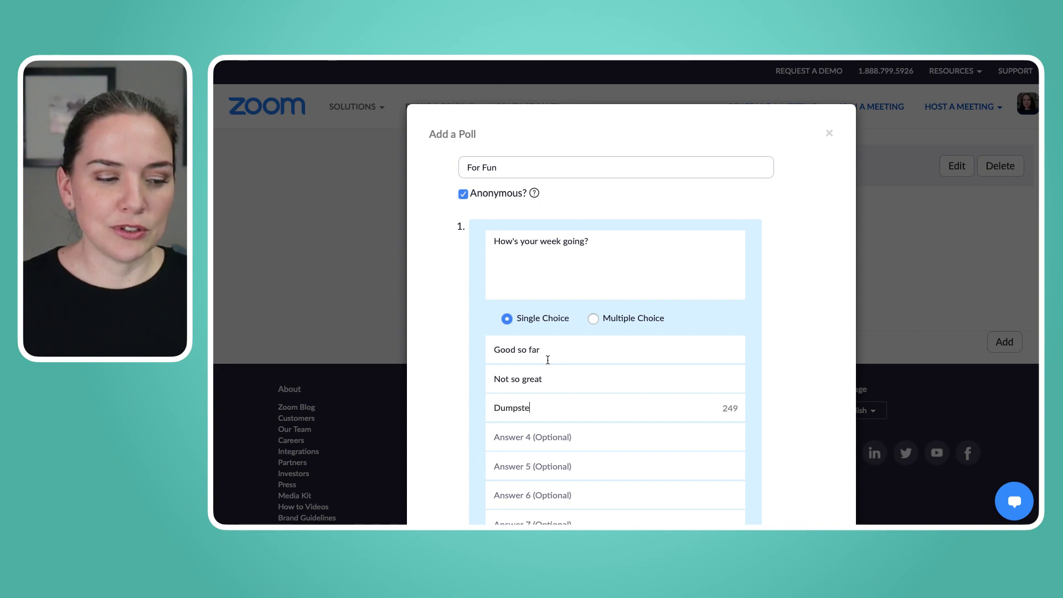
text(r fire)
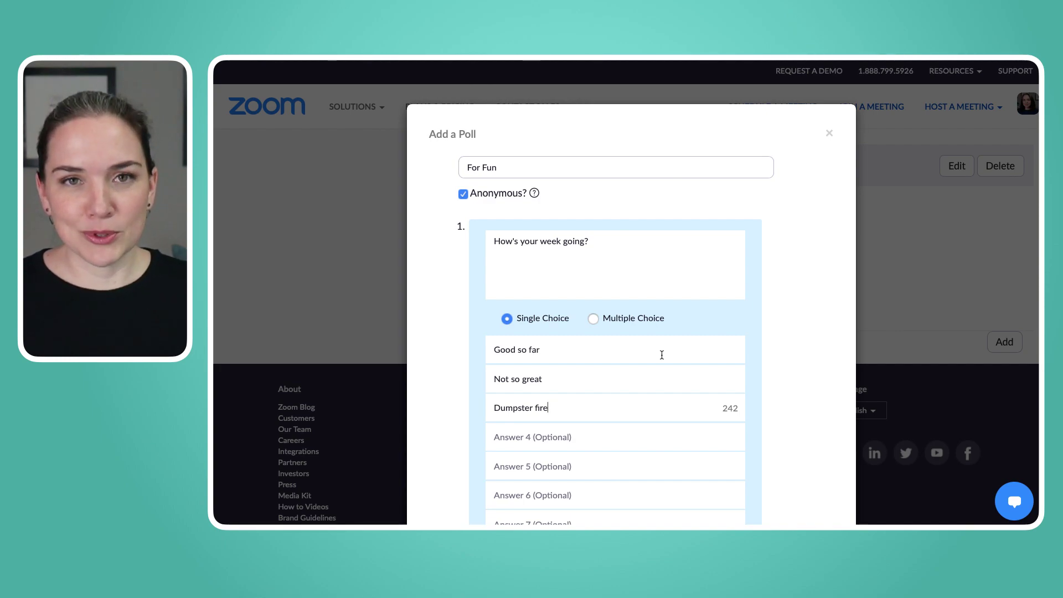
scroll(812, 309, down, 1)
scroll(812, 308, down, 4)
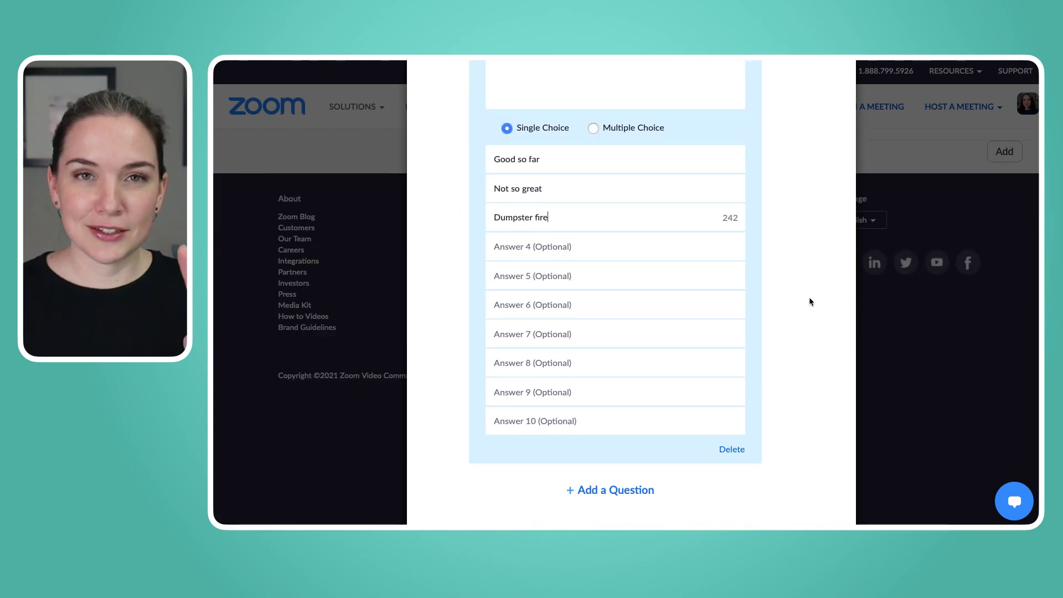
scroll(806, 296, down, 1)
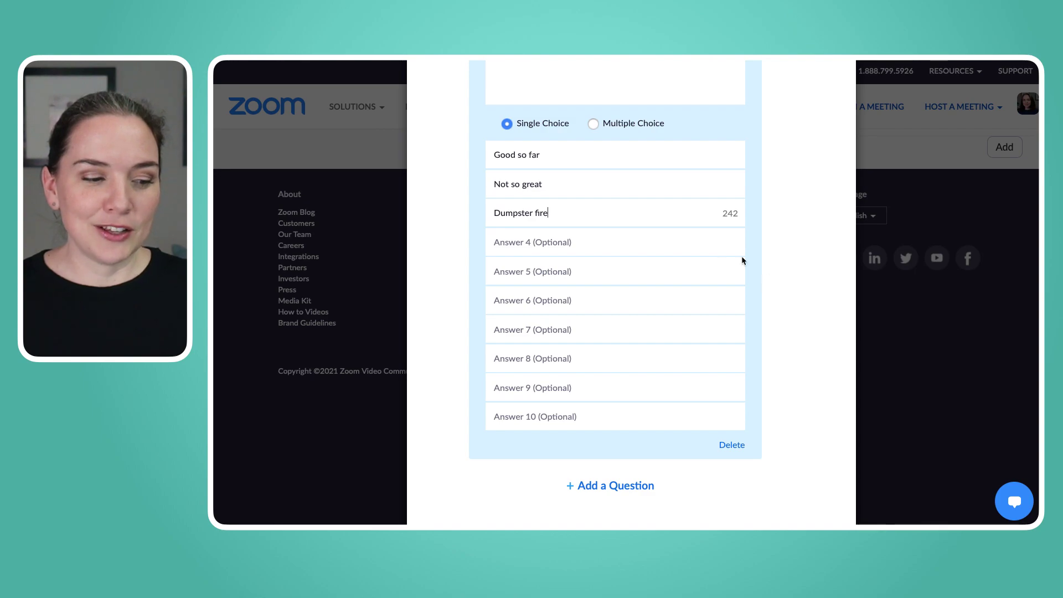
scroll(757, 401, down, 1)
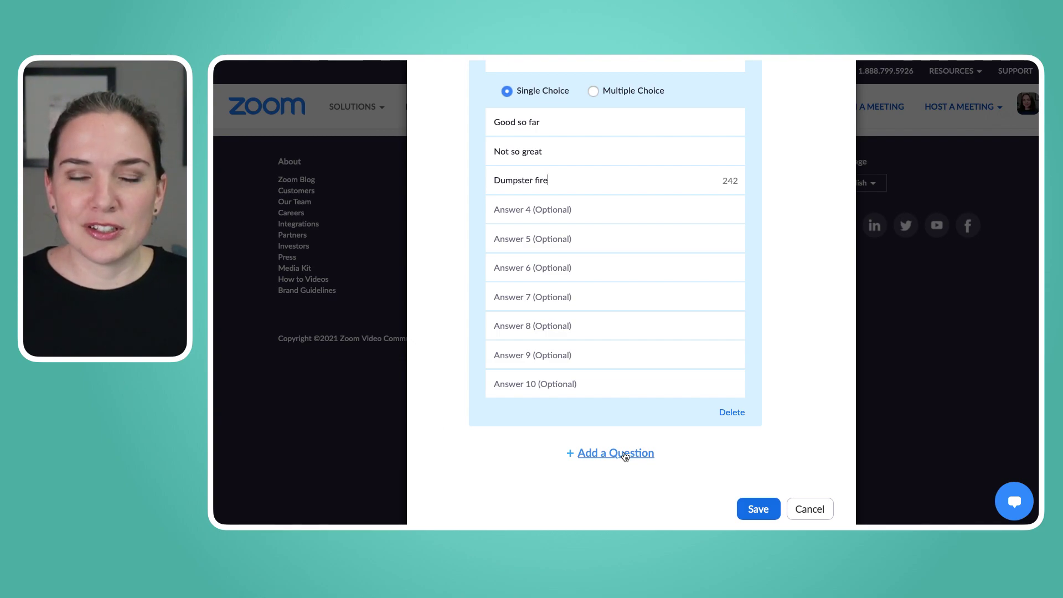
- Try saving the For Fun poll, then close the Add a Poll dialog after the error
click(757, 510)
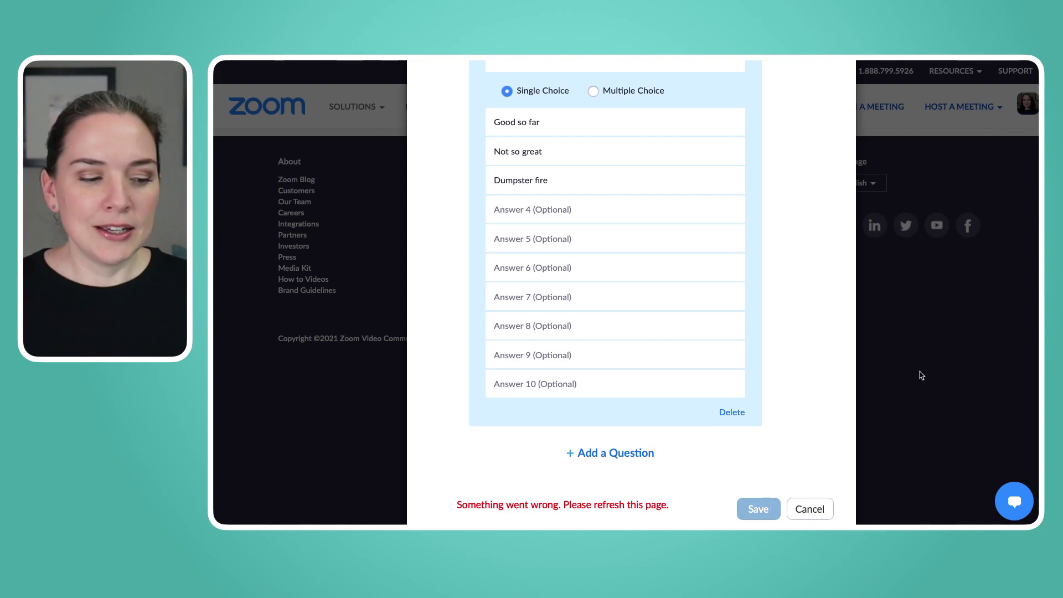
scroll(839, 387, up, 3)
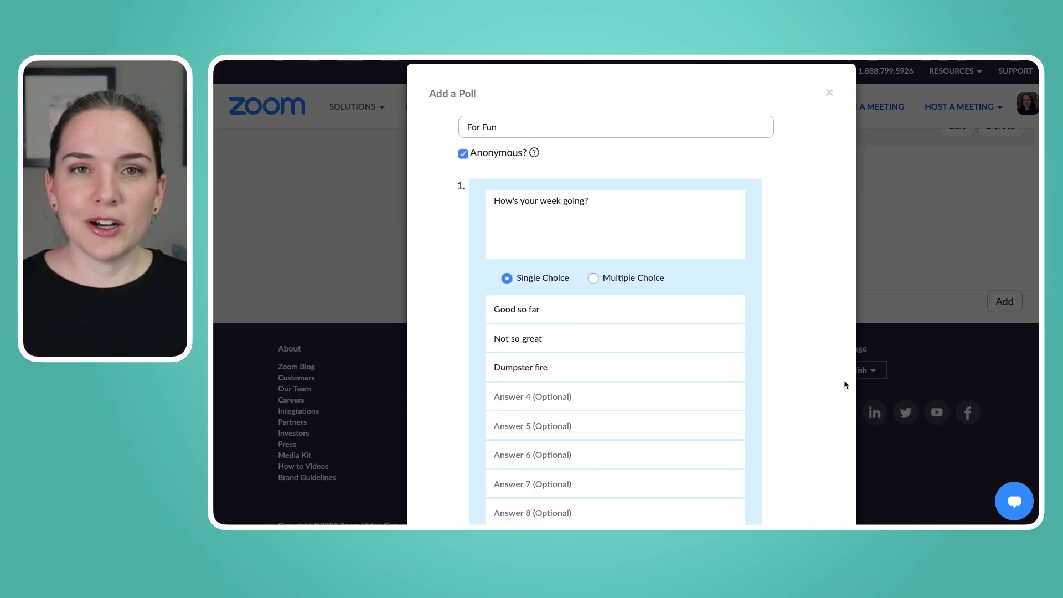
click(827, 95)
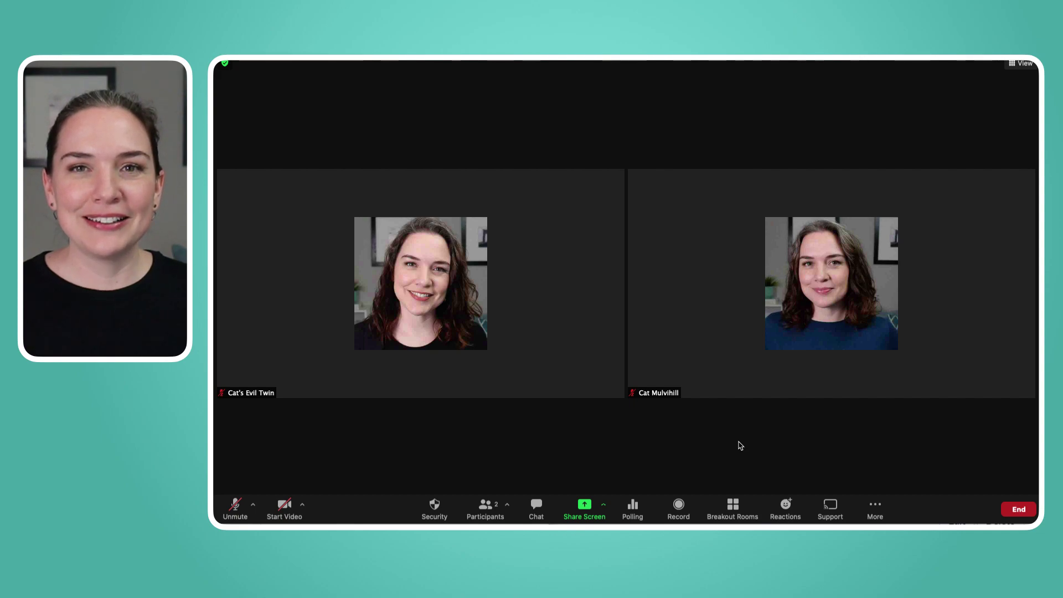
- In the meeting's Polling window, select Poll 2: Setting Expectations to launch
click(635, 514)
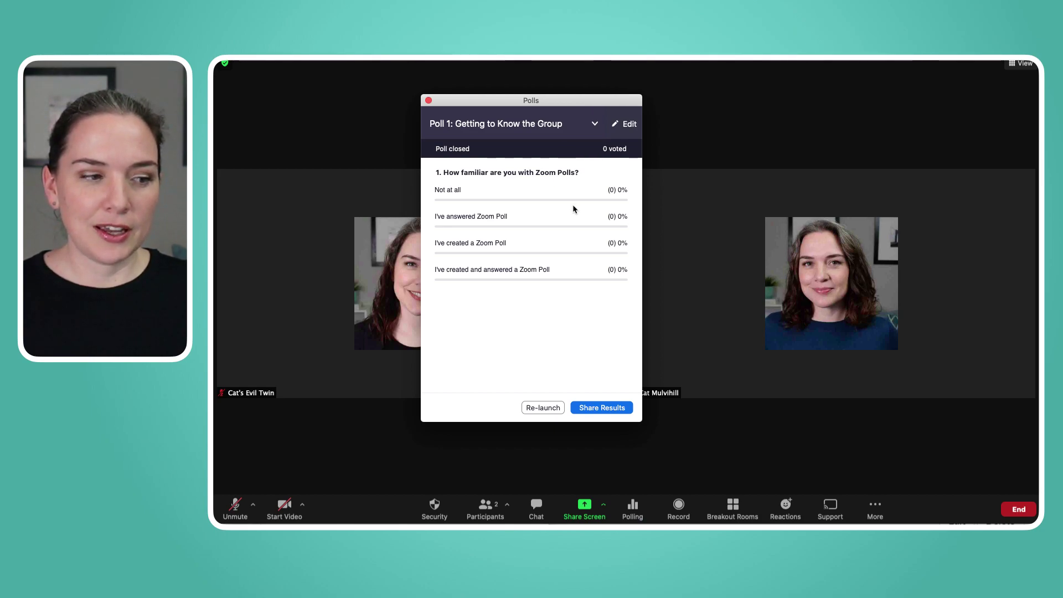
click(594, 125)
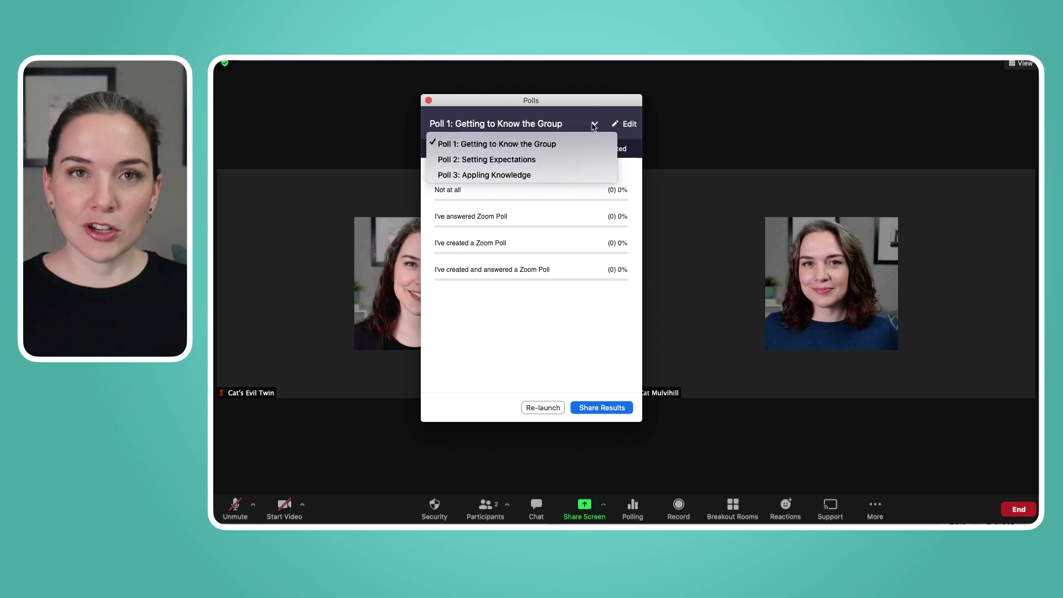
click(525, 165)
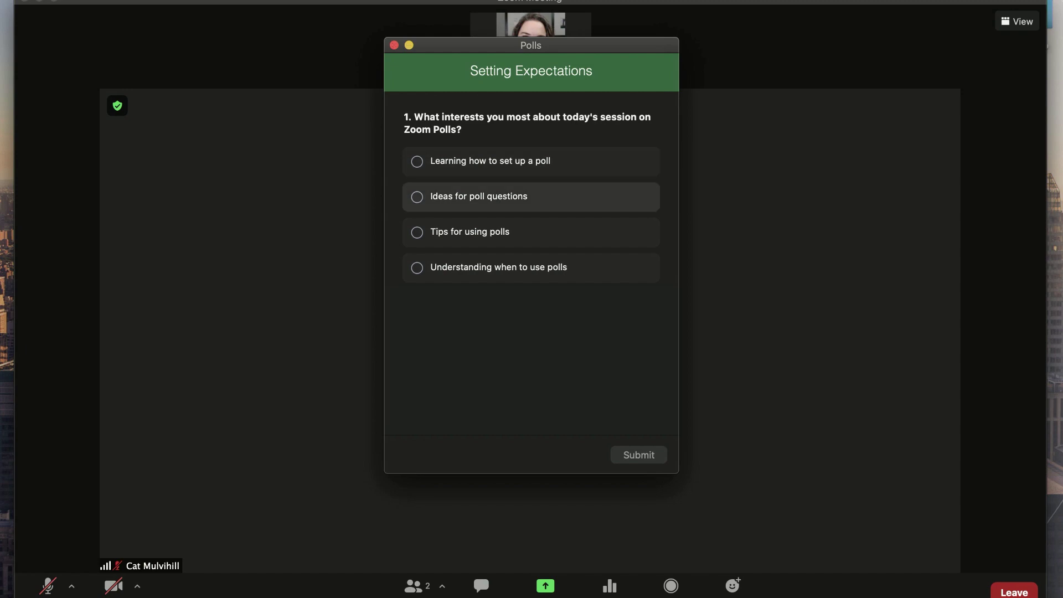
- Answer 'Ideas for poll questions' in the Setting Expectations poll and submit
click(417, 197)
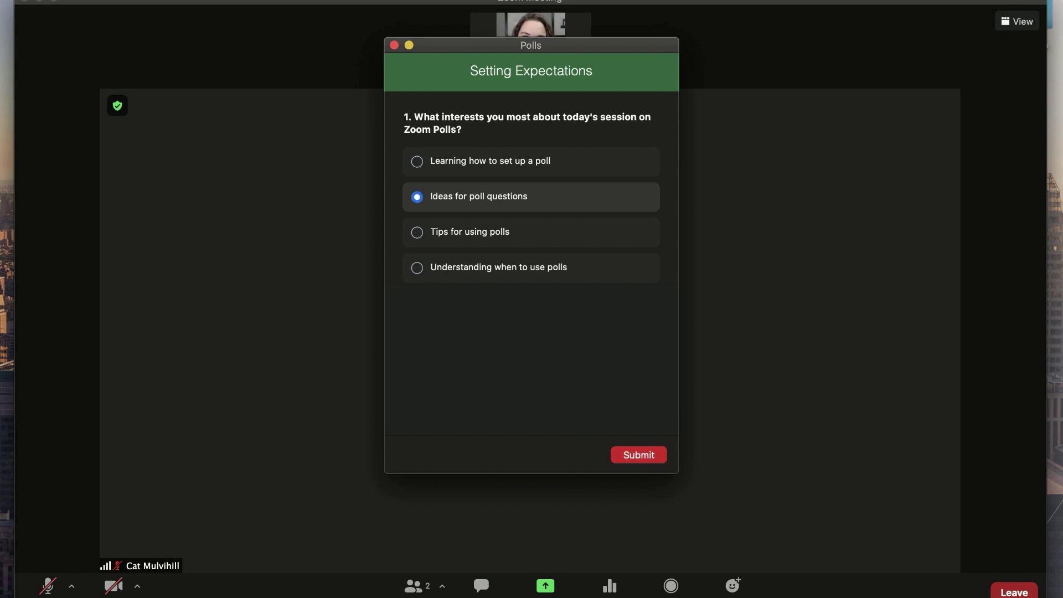
click(638, 455)
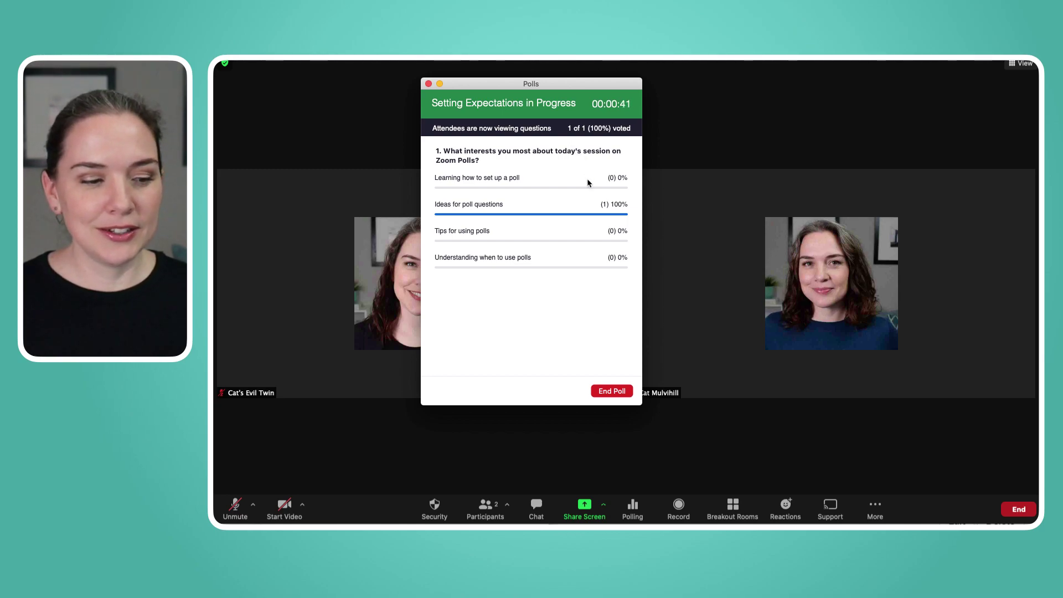
- End the Setting Expectations poll, share its results, then stop sharing
click(612, 392)
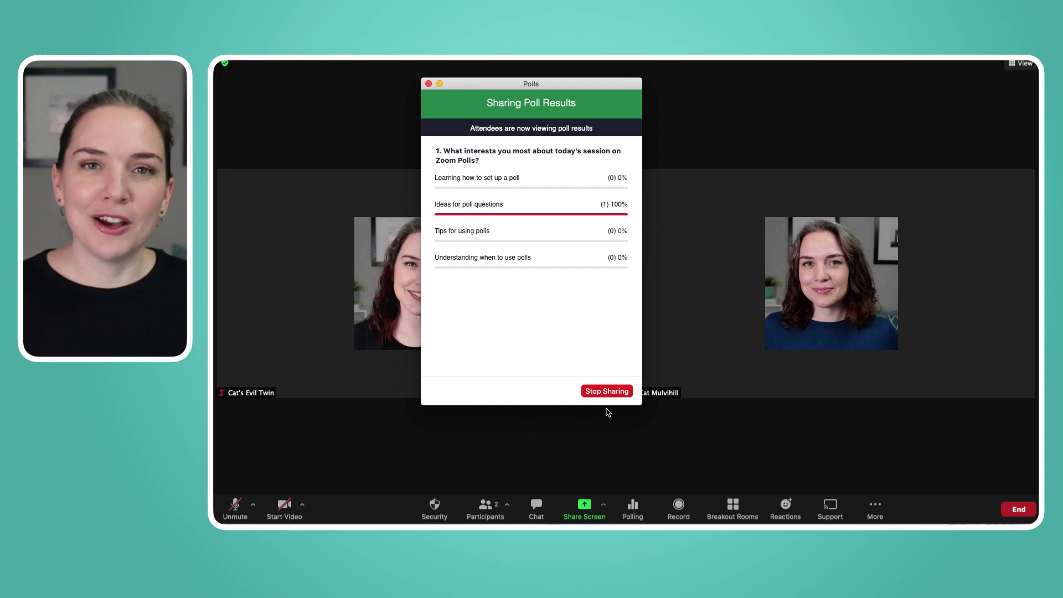
click(606, 391)
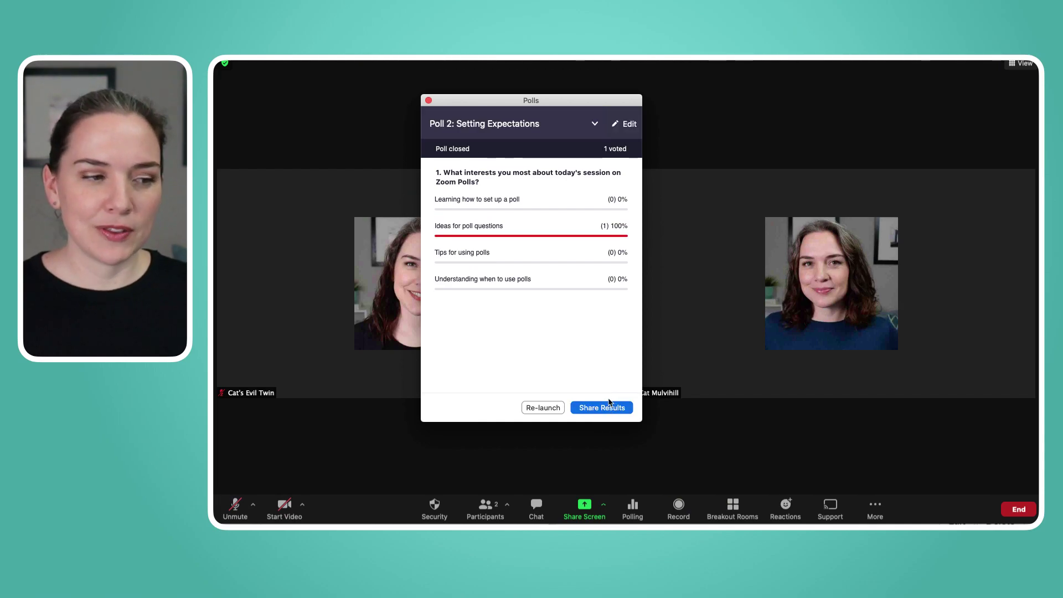
- Close and reopen the Polls window, now showing Poll 1: Getting to Know the Group
click(428, 100)
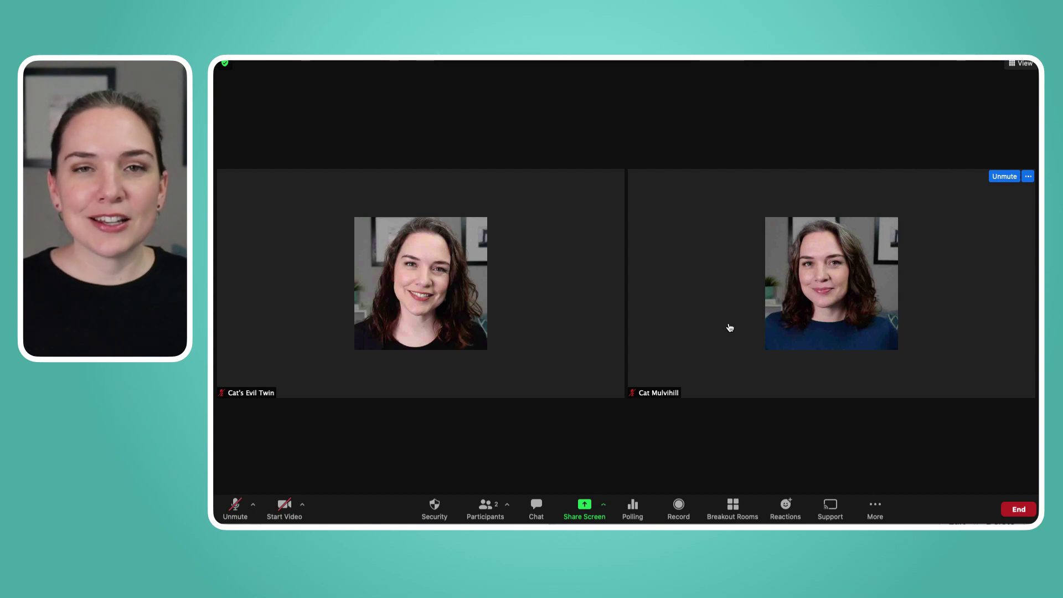
click(634, 515)
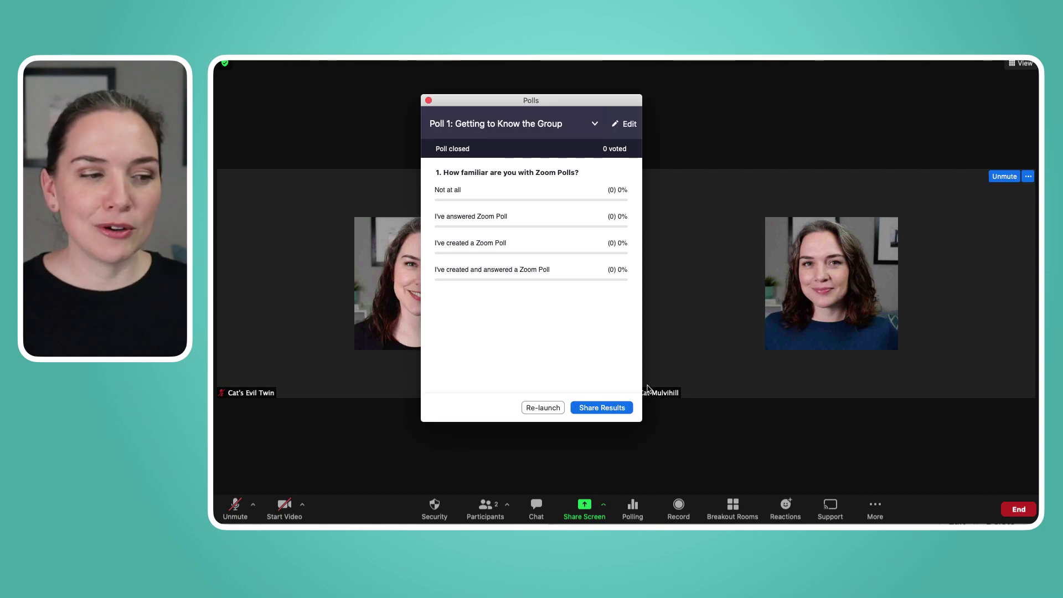